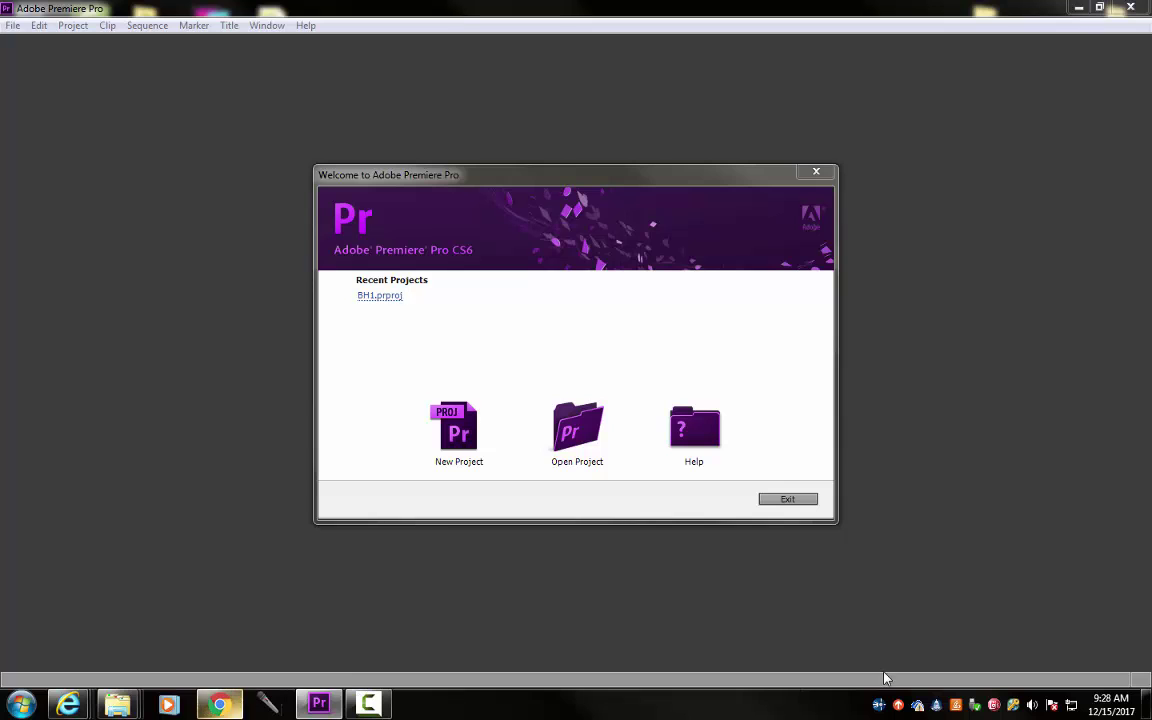
# Step: Open the Temp folder on the desktop to view its MTS clips, and return to the Premiere Pro welcome window
pyautogui.click(1146, 712)
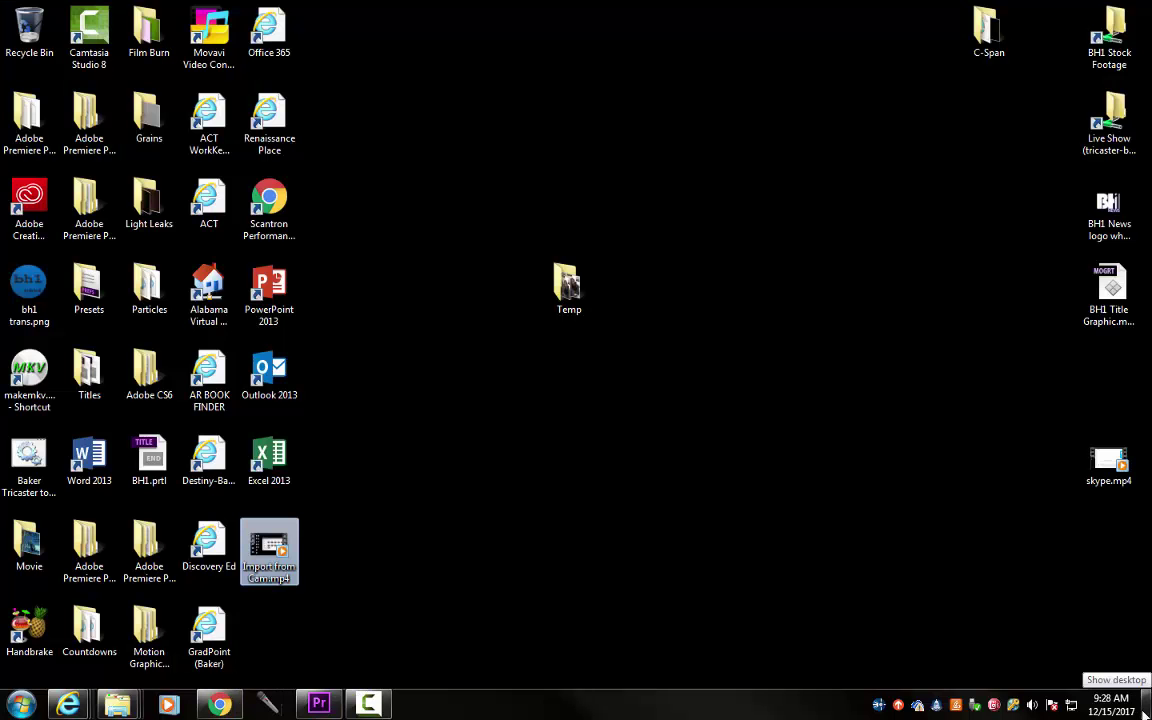
pyautogui.click(319, 705)
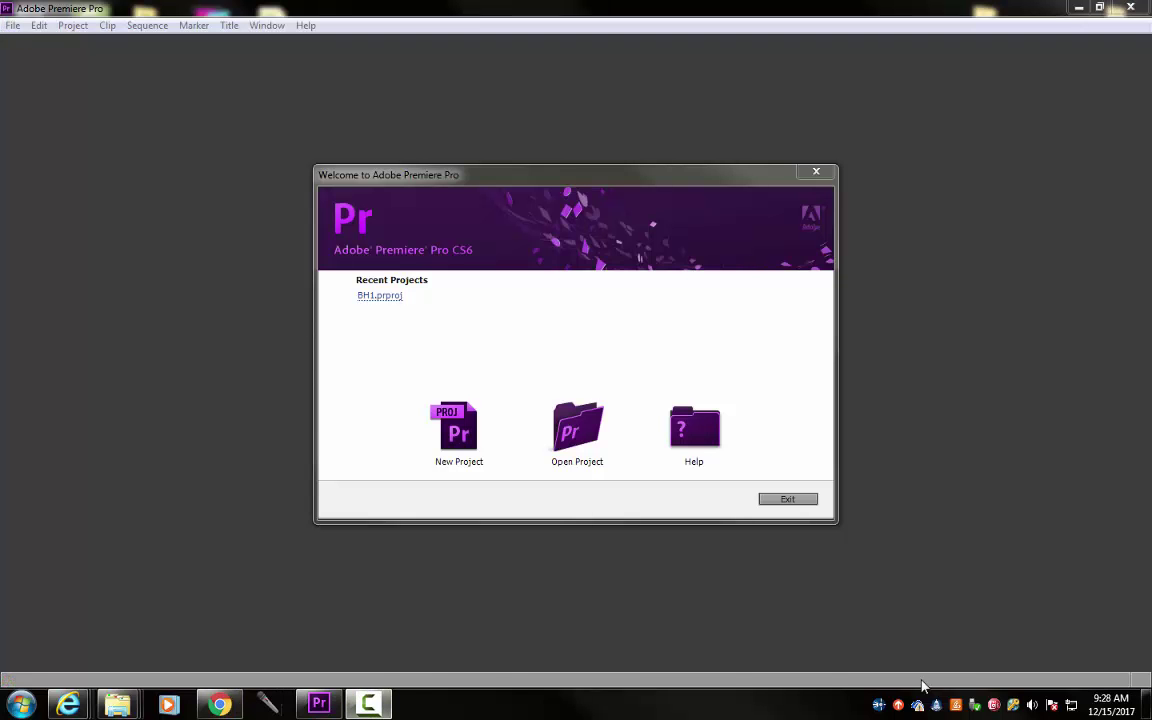
pyautogui.click(1146, 712)
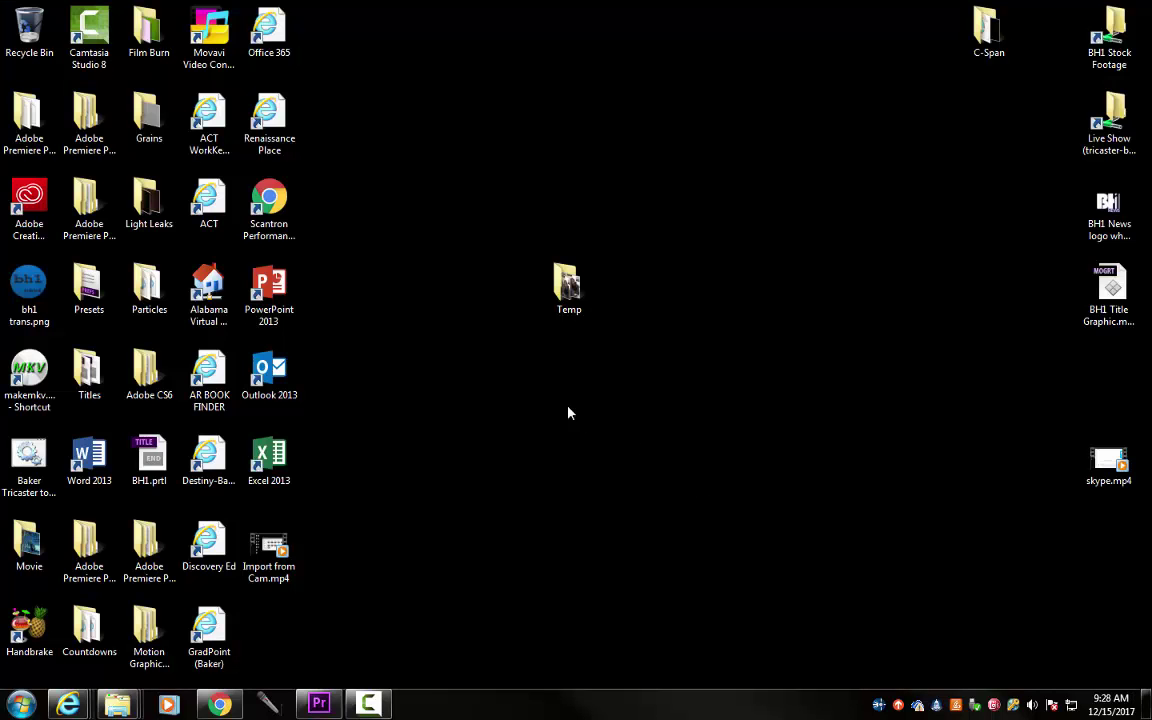
pyautogui.click(566, 288)
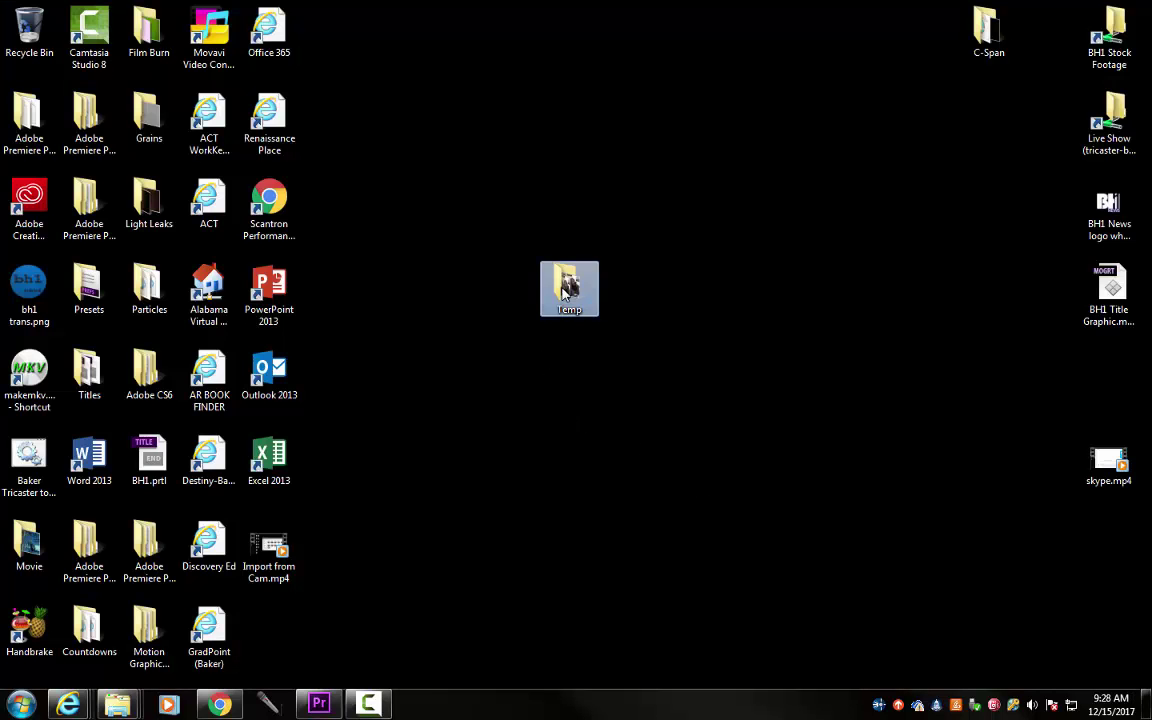
pyautogui.doubleClick(566, 288)
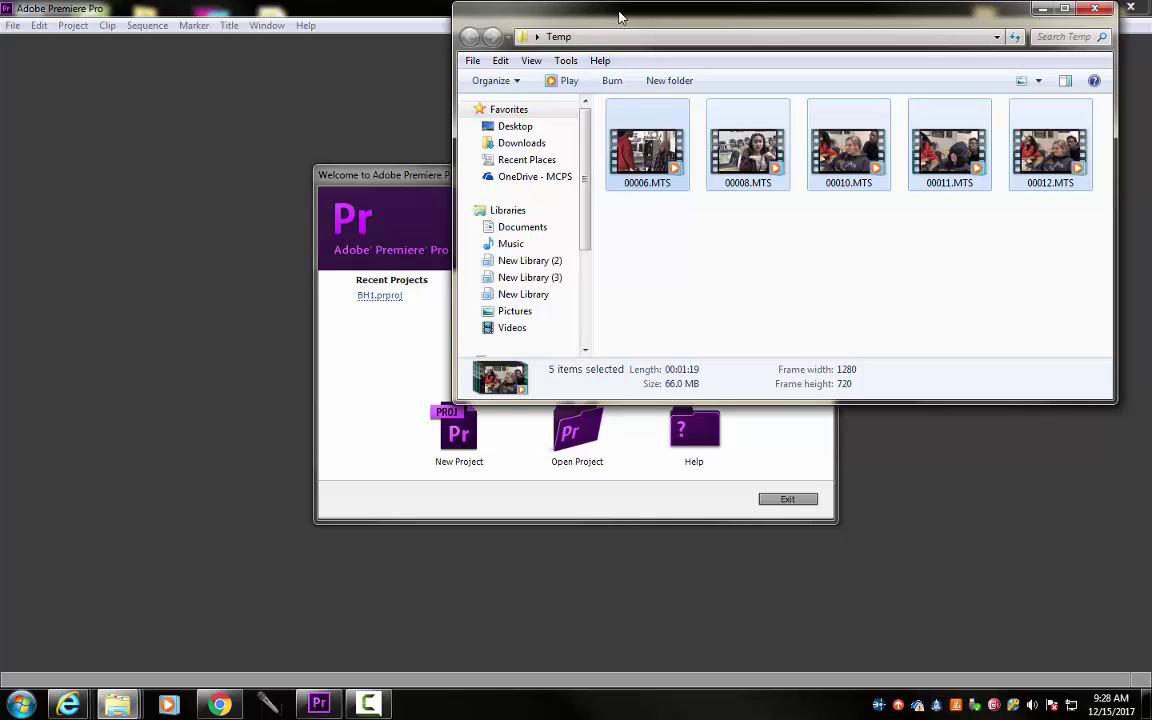
pyautogui.moveTo(620, 17); pyautogui.dragTo(595, 52)
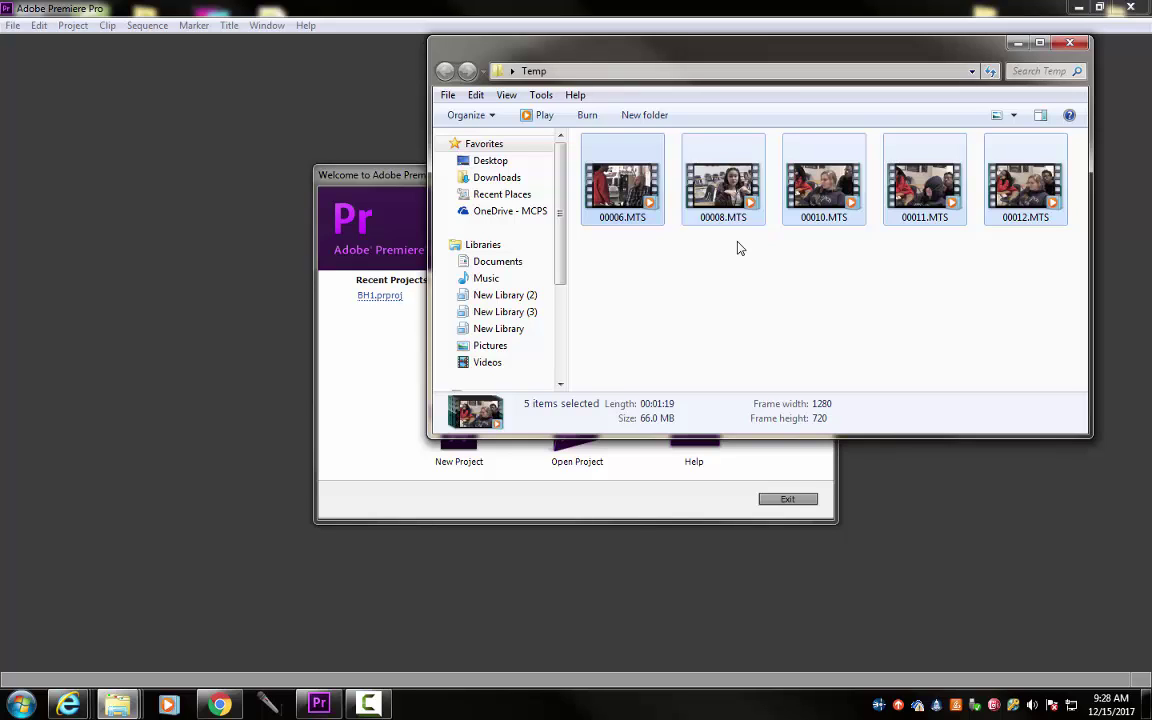
pyautogui.click(405, 177)
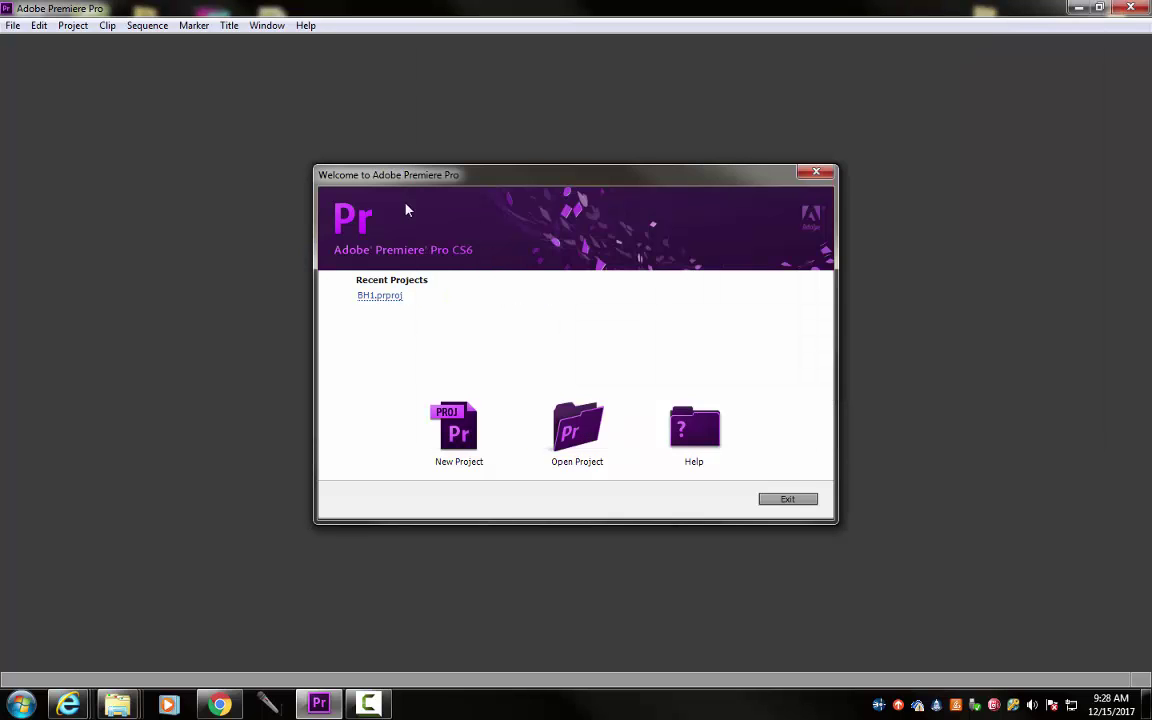
# Step: Open the recent project BH1.prproj and set all of its missing media files offline
pyautogui.moveTo(319, 711)
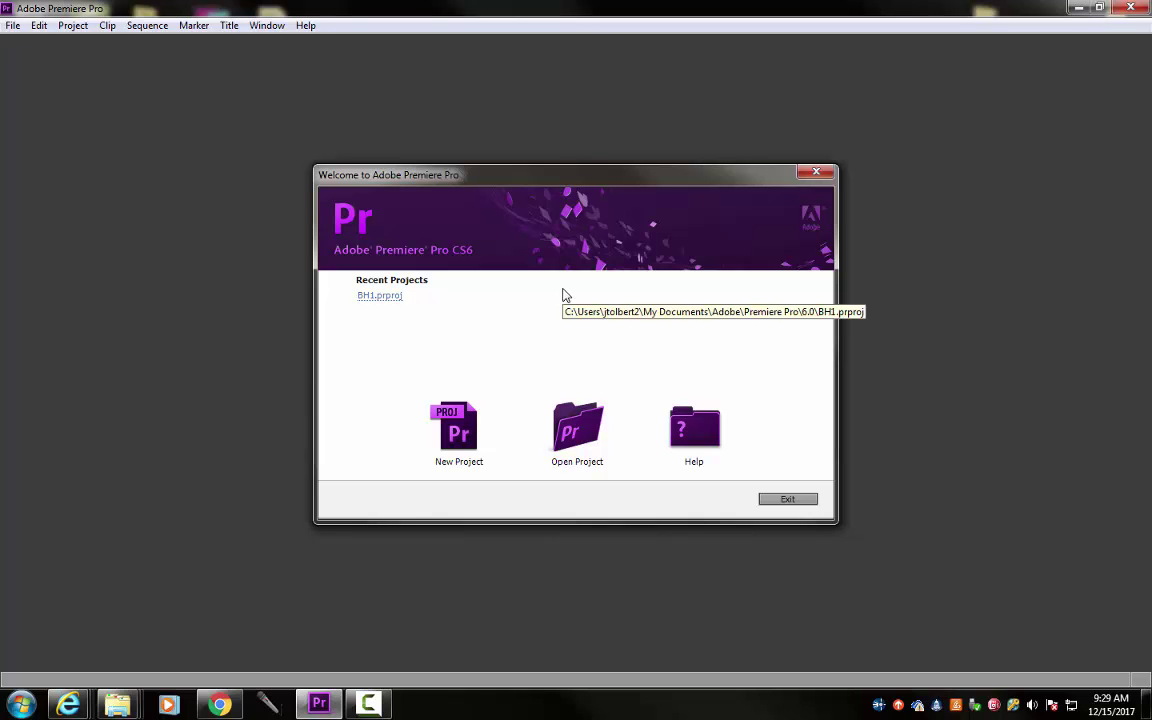
pyautogui.click(368, 297)
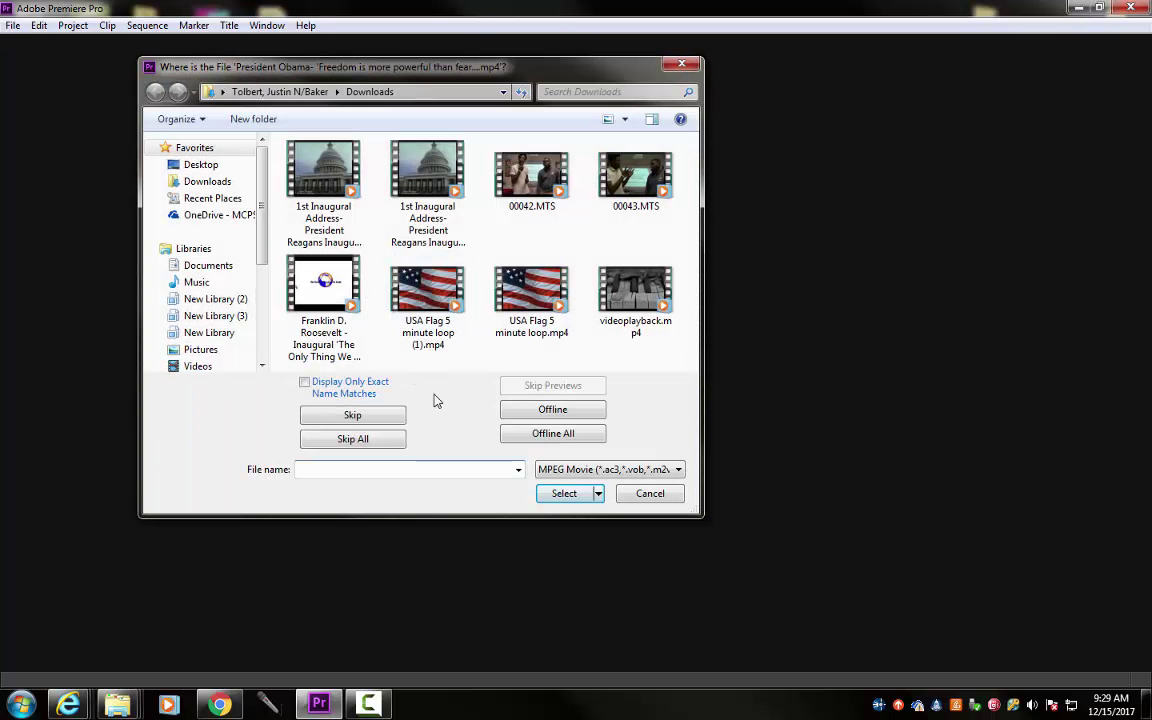
pyautogui.click(562, 434)
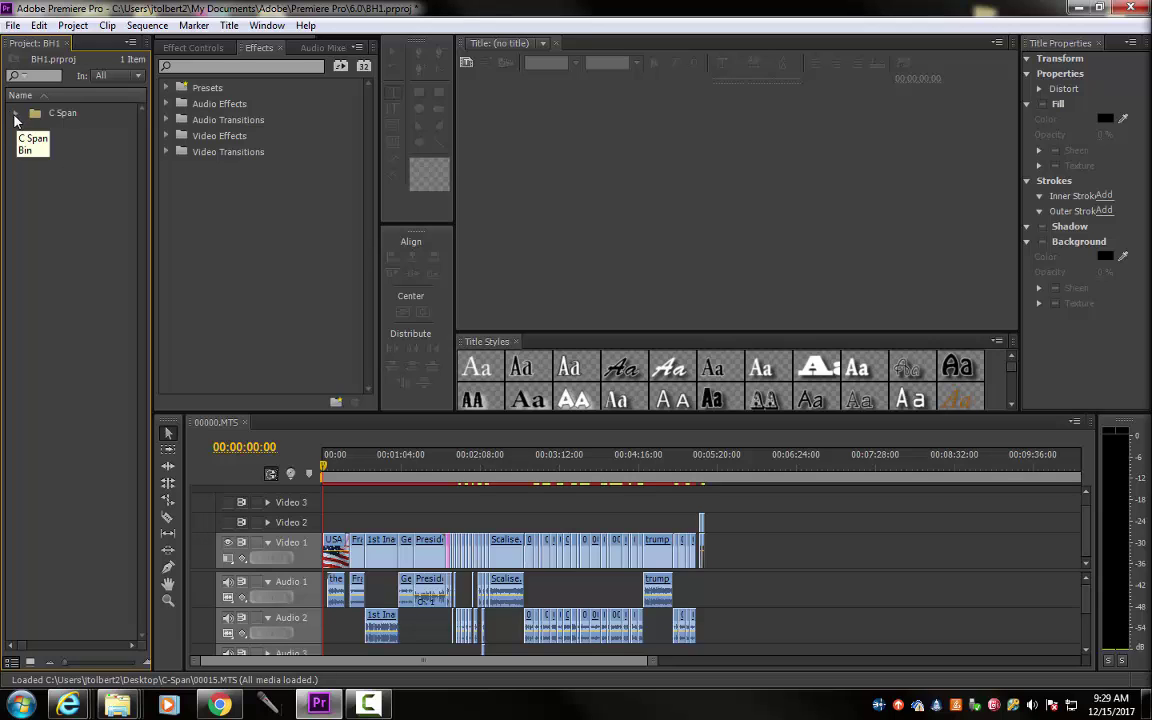
# Step: Look through the clips in the C Span bin, collapse it, and move the timeline playhead to 00:00:07:23
pyautogui.click(15, 115)
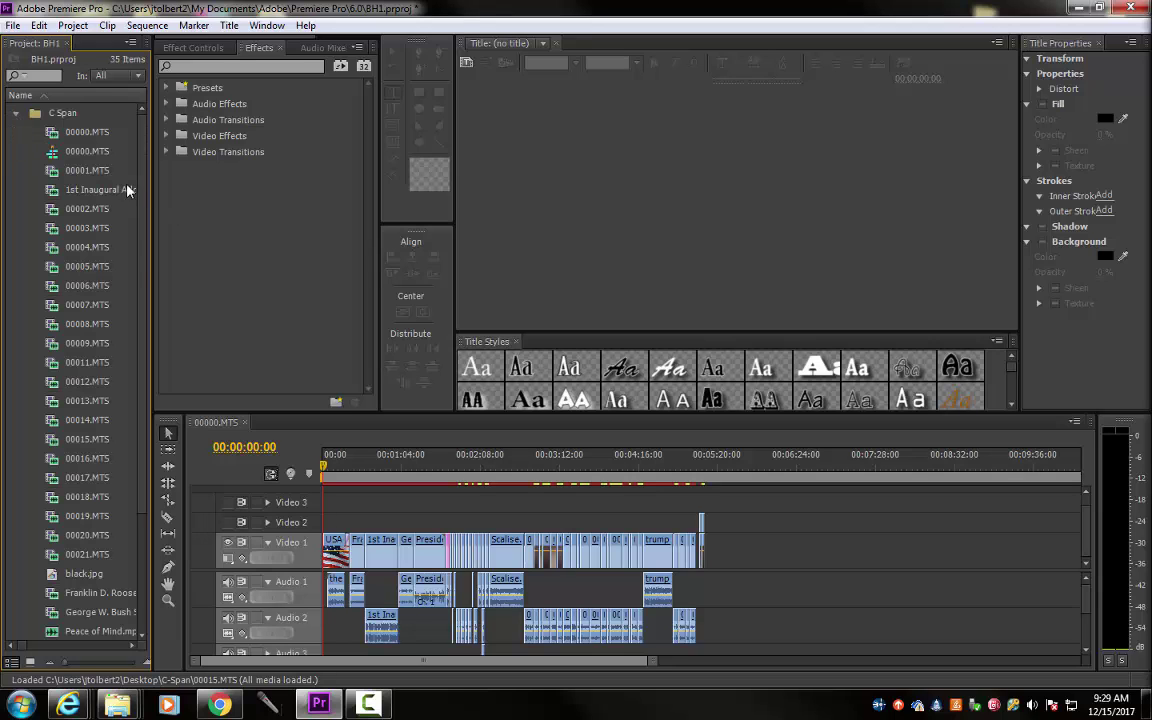
pyautogui.scroll(-4, 140, 300)
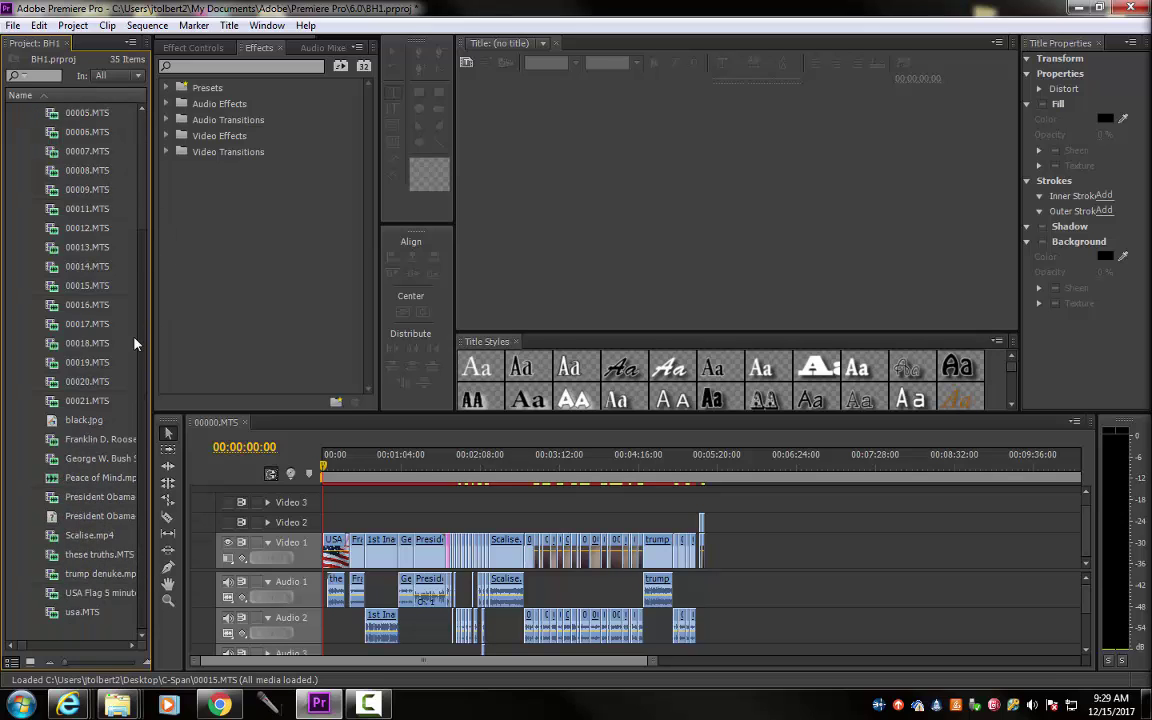
pyautogui.scroll(3, 132, 300)
pyautogui.scroll(1, 128, 197)
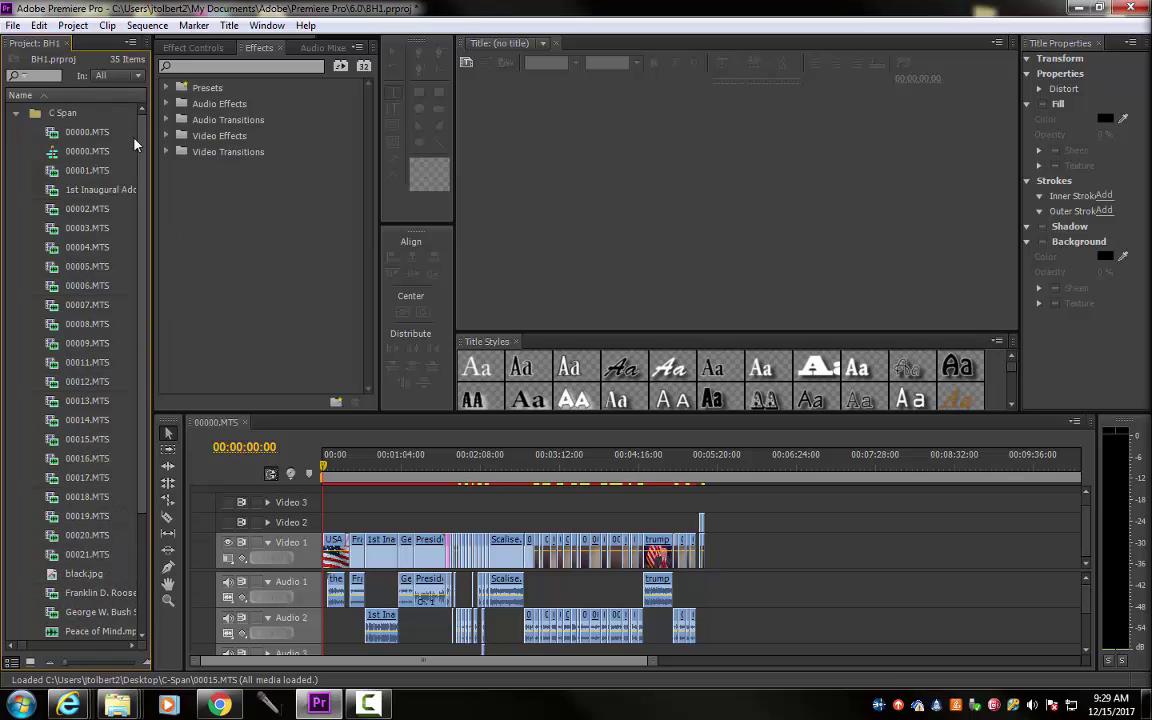
pyautogui.click(15, 115)
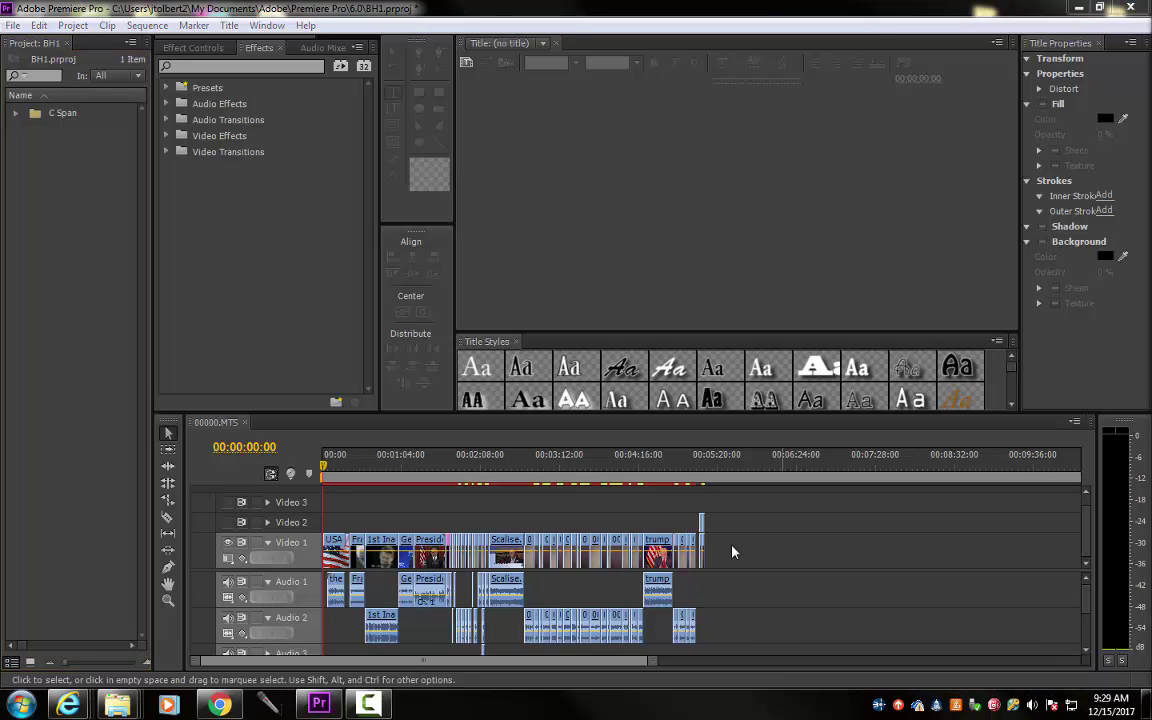
pyautogui.moveTo(325, 463); pyautogui.dragTo(335, 463)
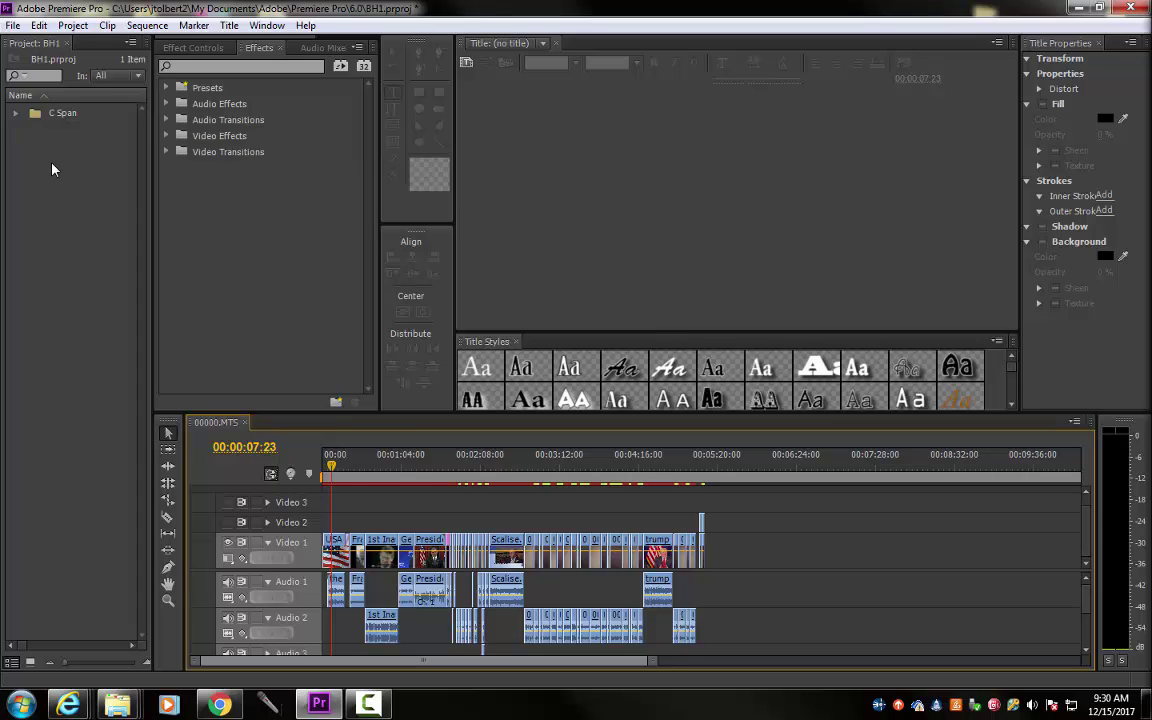
# Step: Create a new bin named Temp in the BH1 project
pyautogui.rightClick(53, 170)
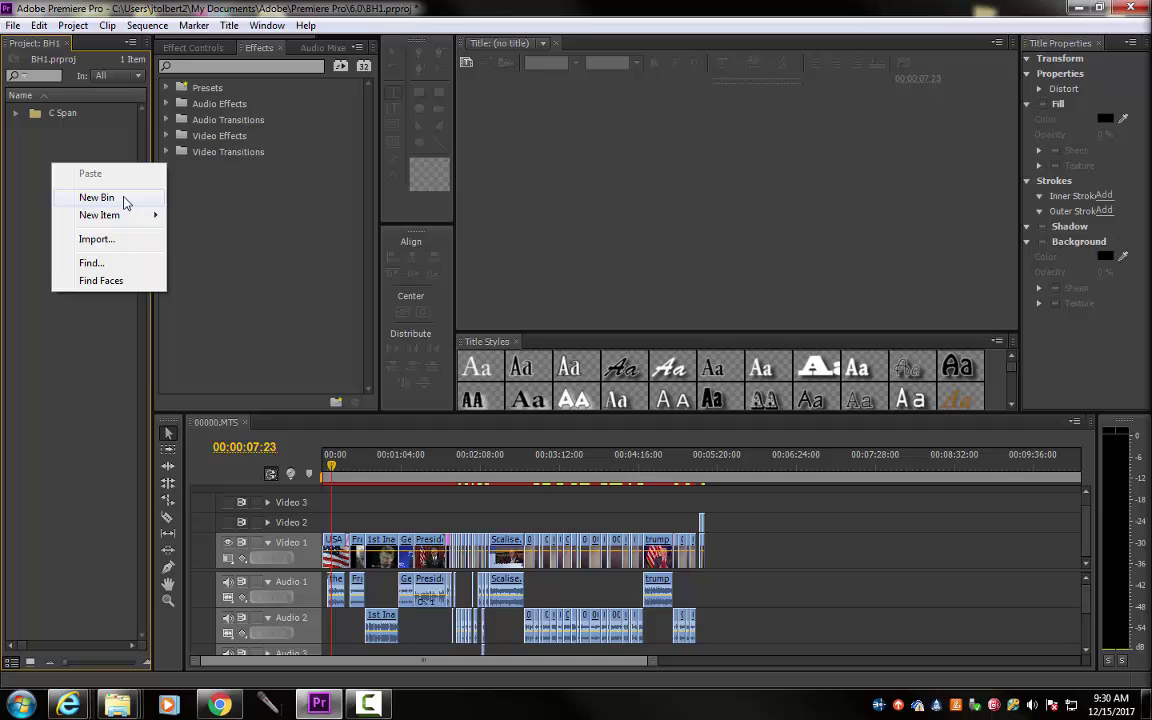
pyautogui.click(97, 197)
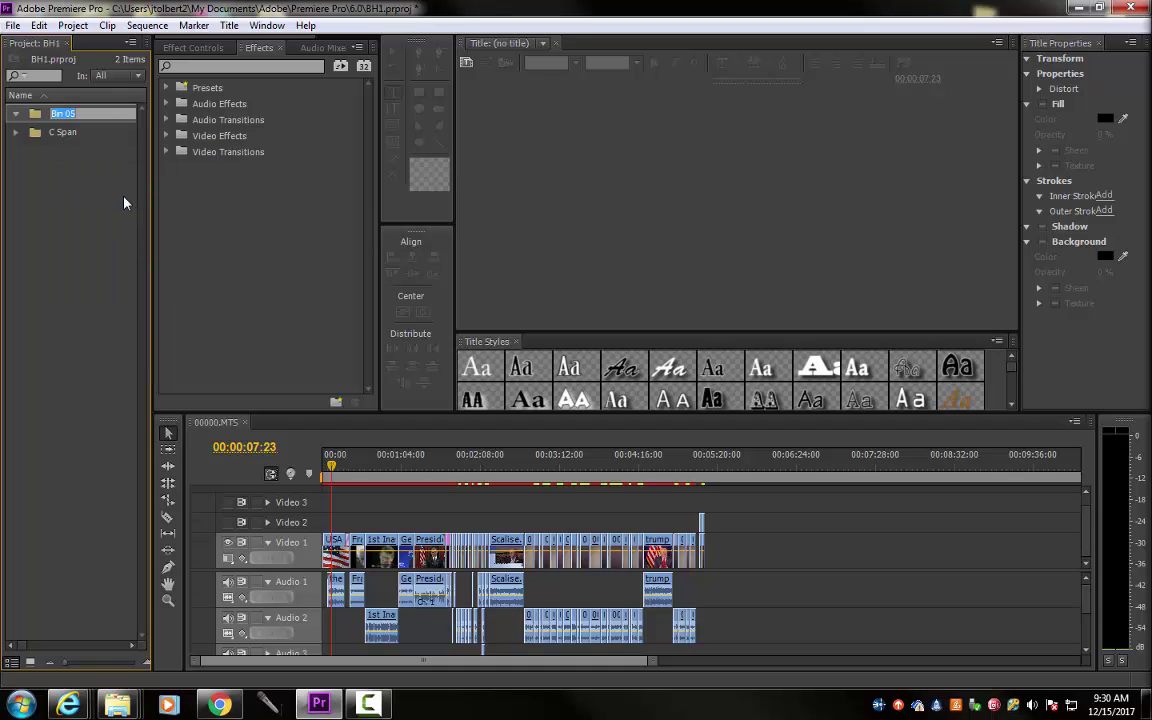
pyautogui.write('Temp')
pyautogui.press('Tab')
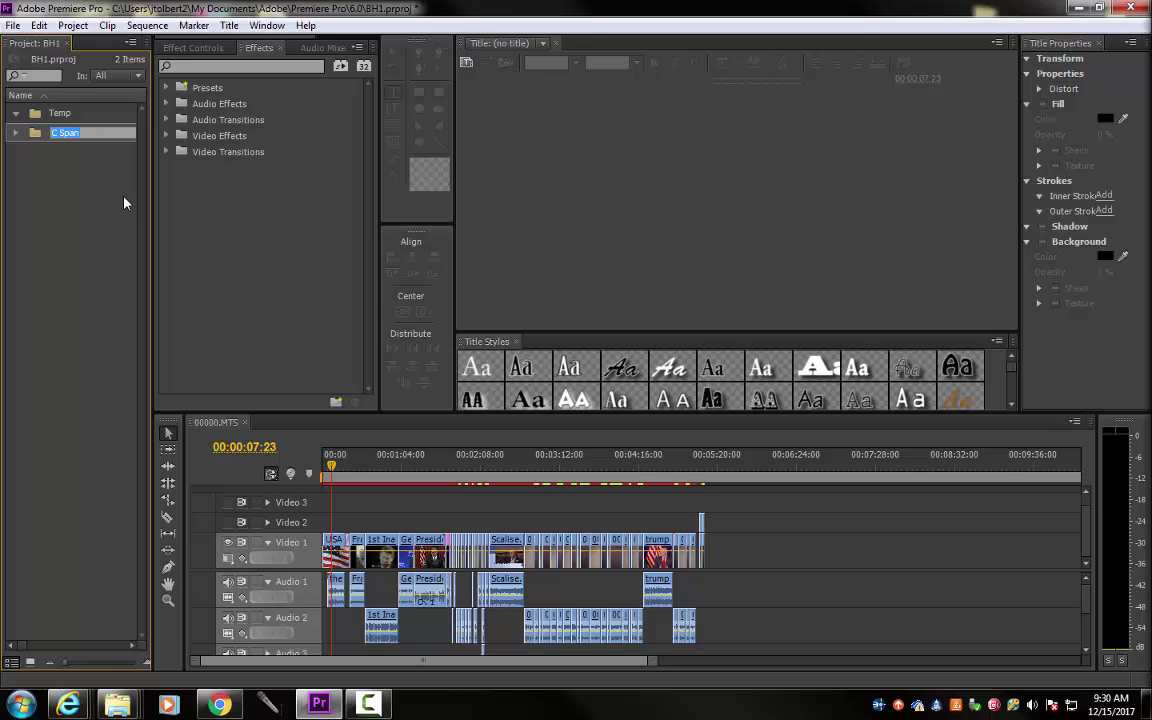
pyautogui.press('Return')
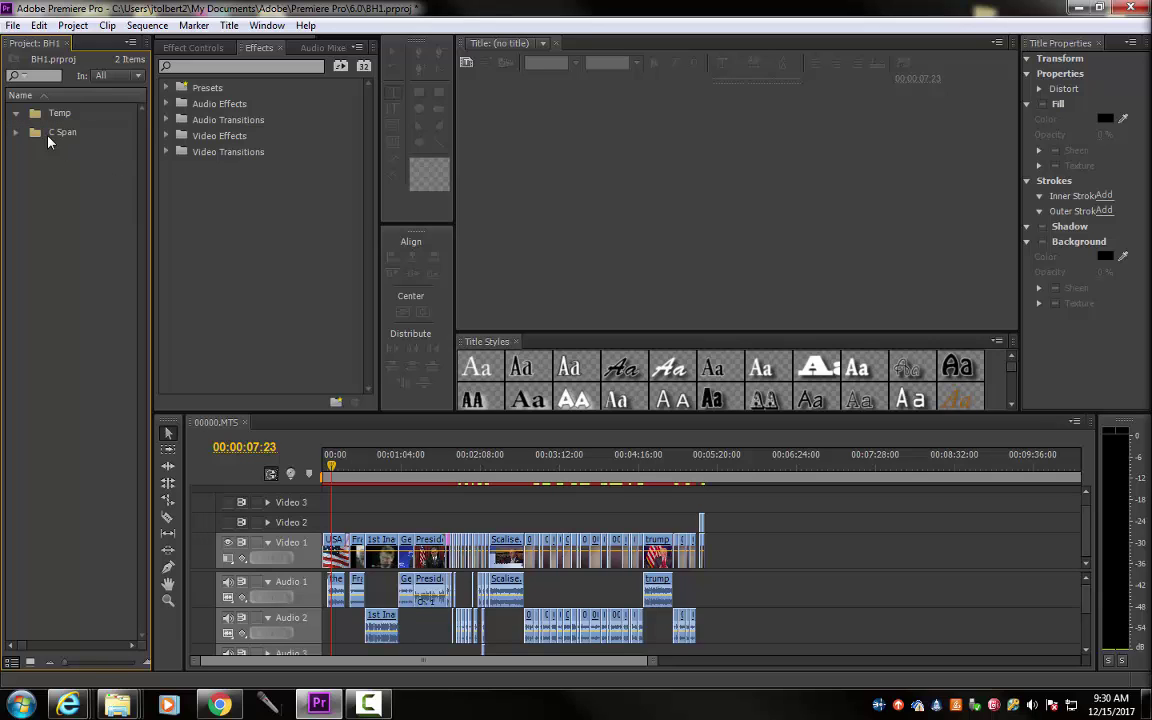
pyautogui.moveTo(134, 705)
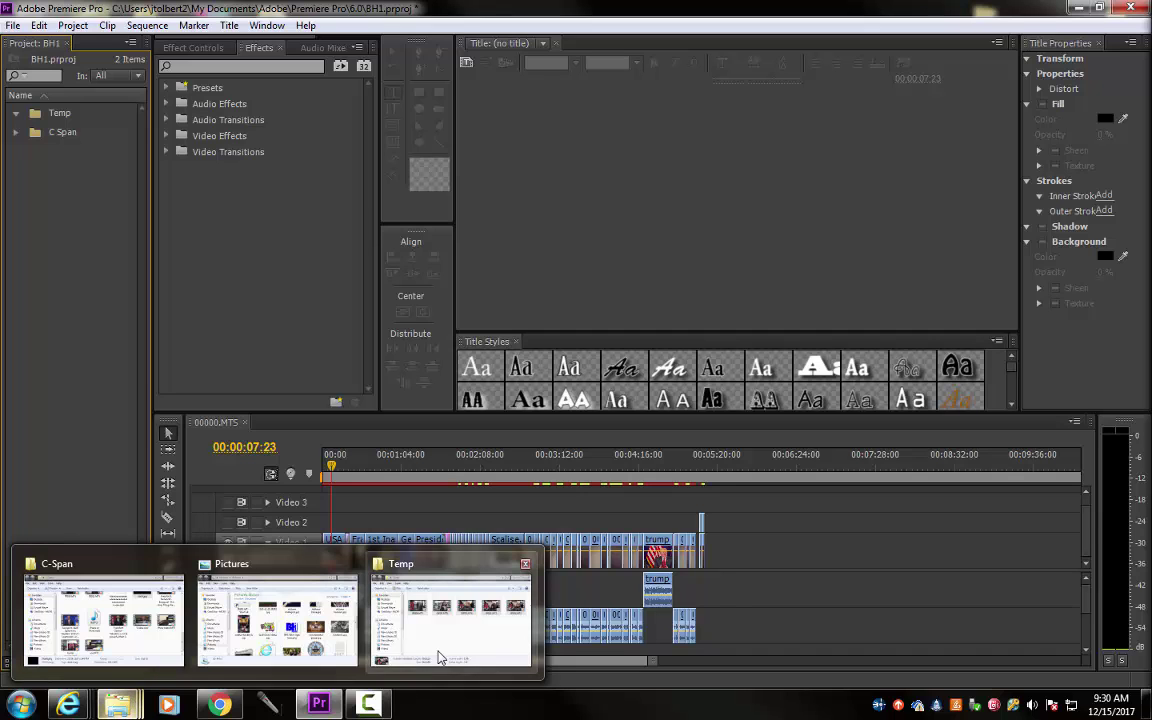
pyautogui.moveTo(393, 668)
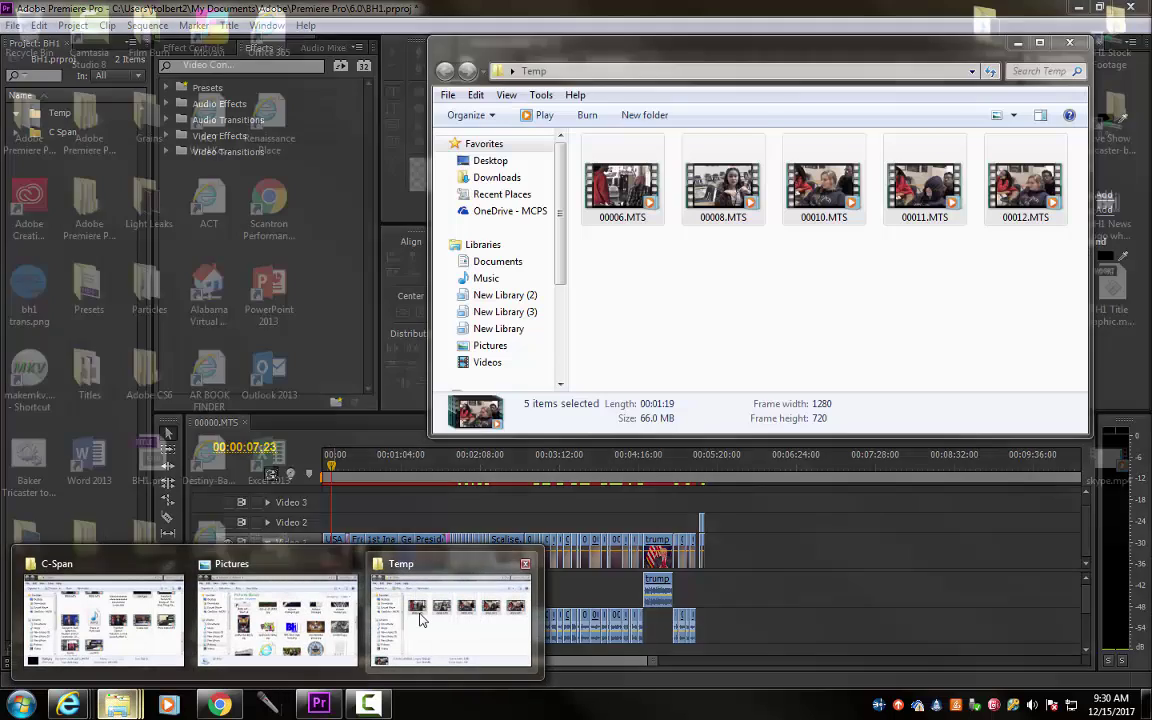
pyautogui.click(420, 615)
pyautogui.click(866, 250)
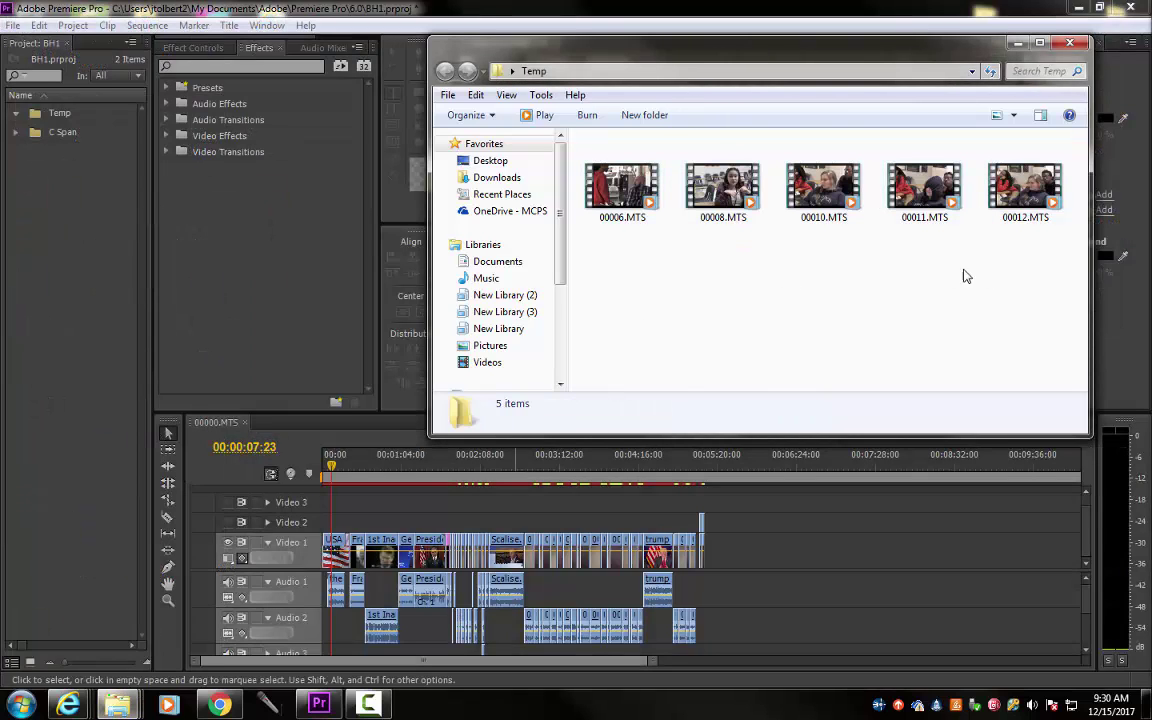
pyautogui.moveTo(1063, 279); pyautogui.dragTo(638, 165)
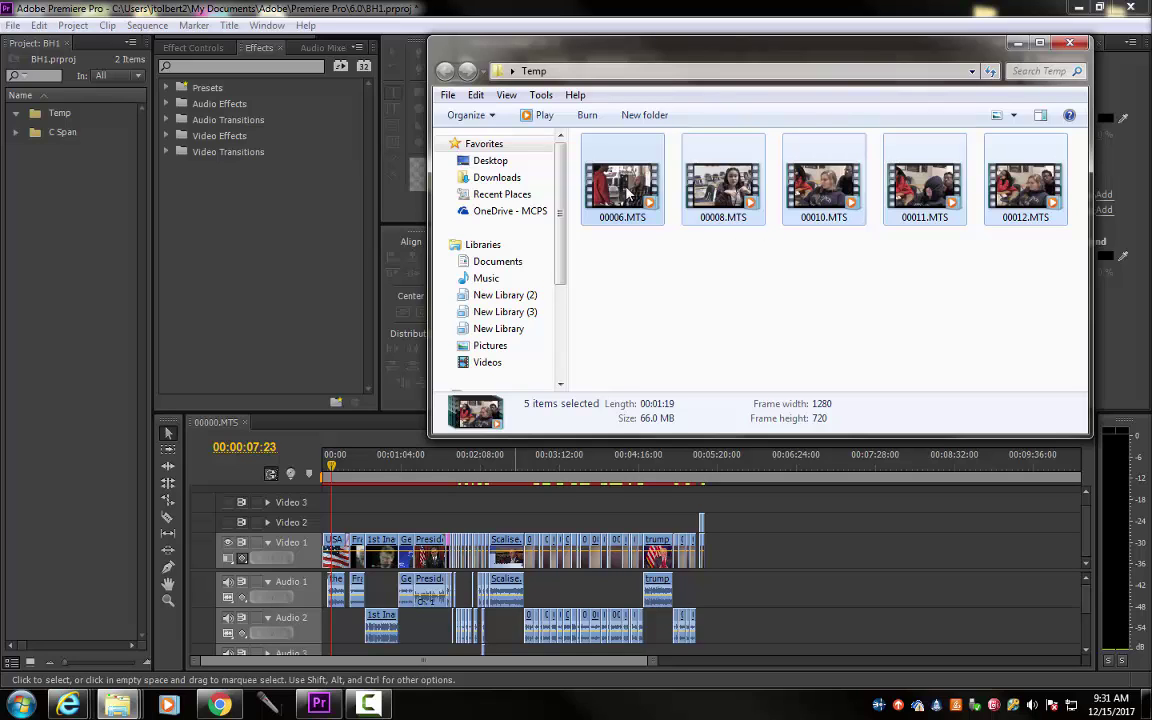
pyautogui.moveTo(627, 193); pyautogui.dragTo(74, 114)
pyautogui.moveTo(66, 119); pyautogui.dragTo(762, 244)
pyautogui.click(882, 262)
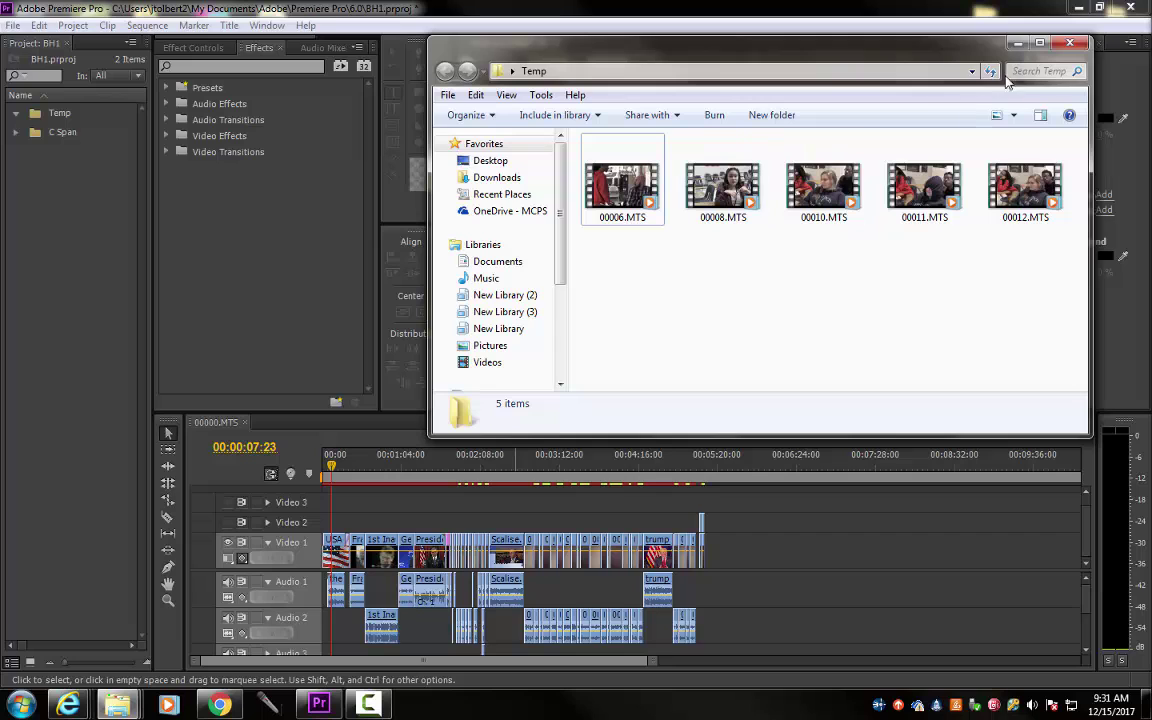
pyautogui.click(1069, 43)
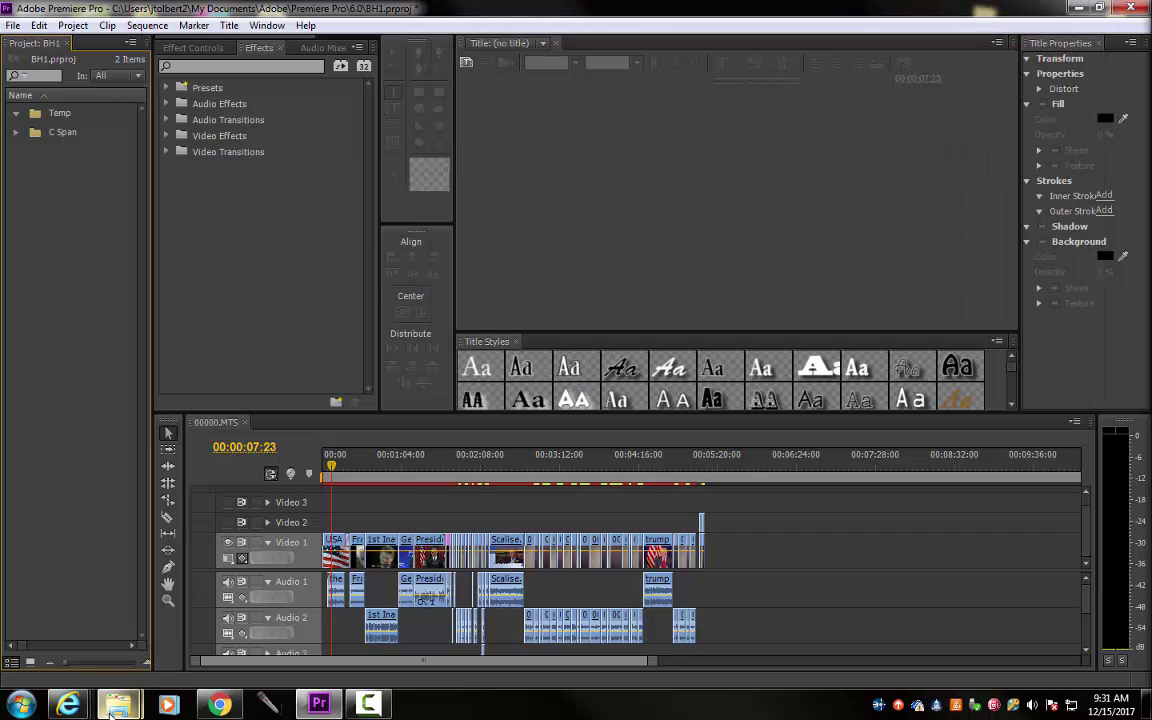
# Step: Browse to the Temp folder in a new Windows Explorer window and import its clips 00006, 00008, 00010, 00011 and 00012.MTS into the Temp bin
pyautogui.moveTo(113, 711)
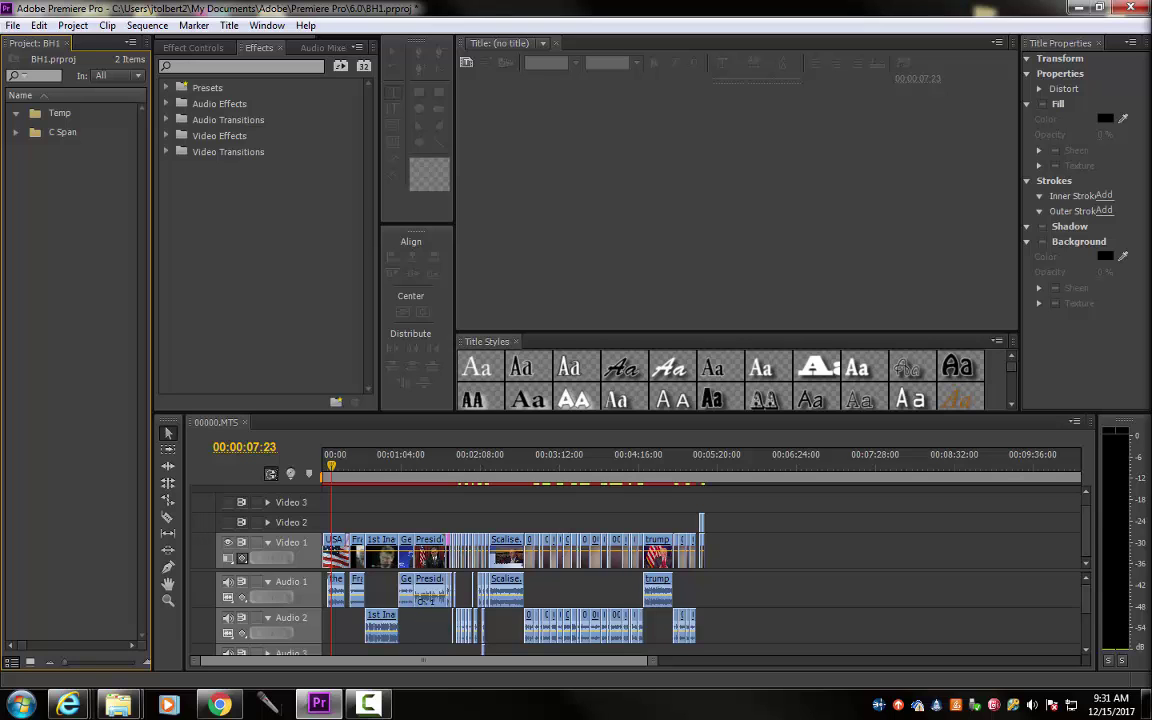
pyautogui.press('super+e')
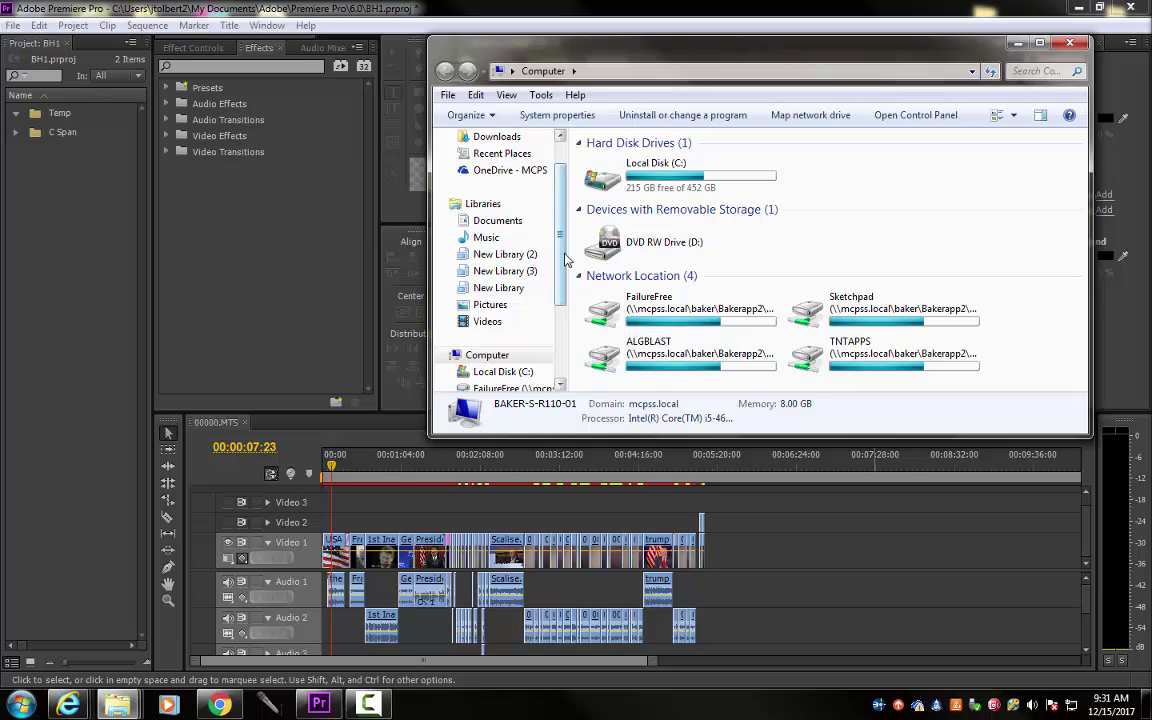
pyautogui.click(512, 72)
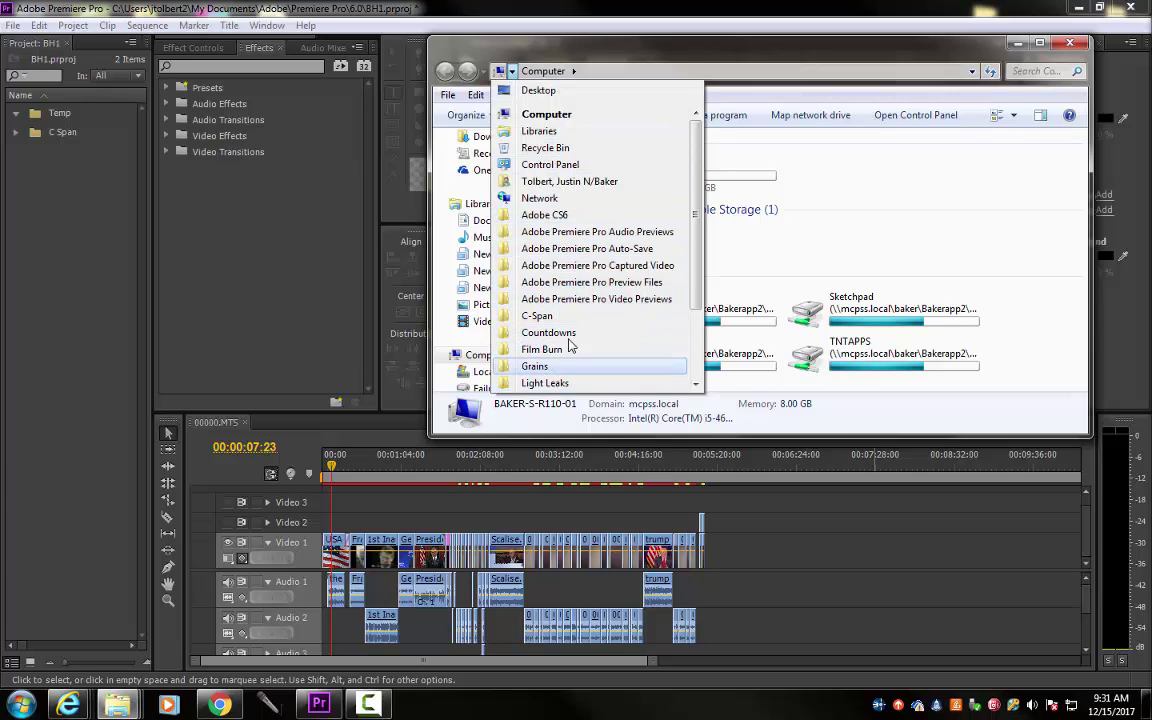
pyautogui.scroll(-3, 628, 350)
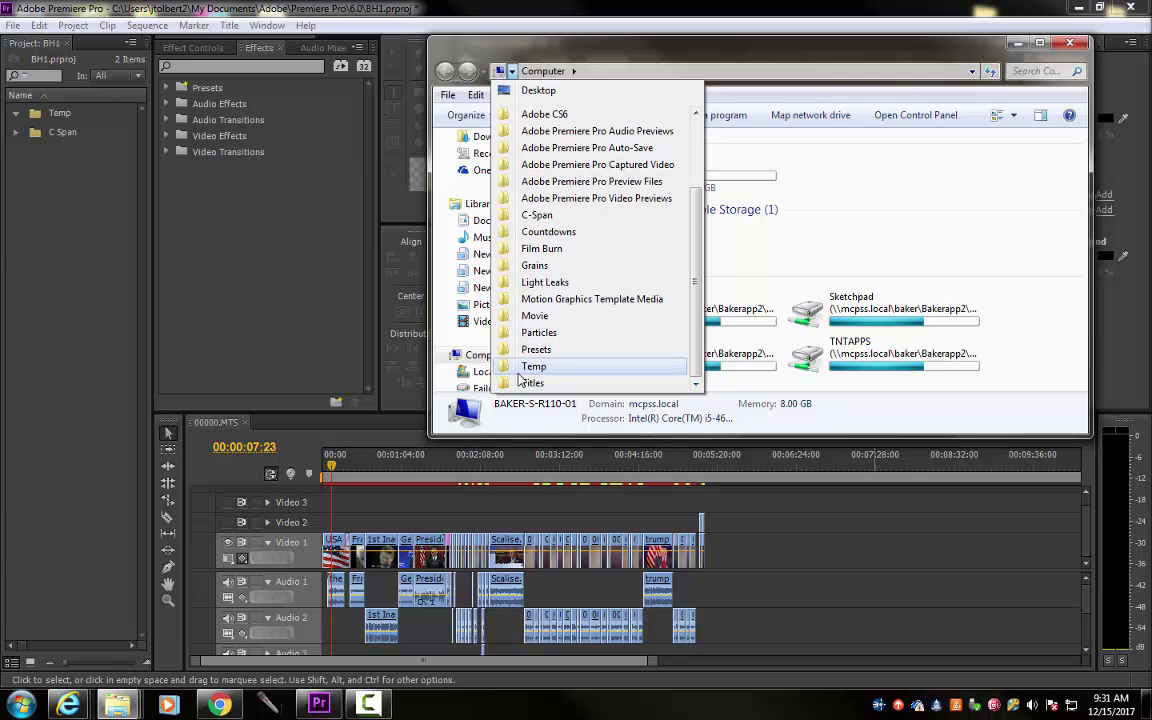
pyautogui.click(540, 366)
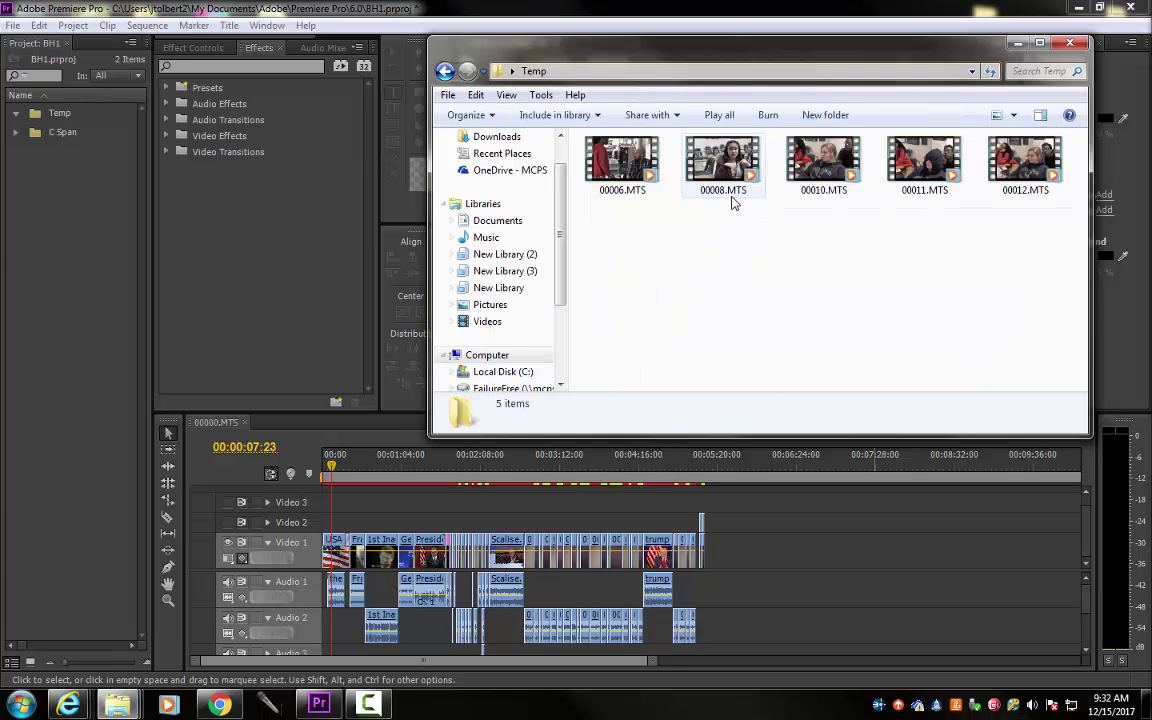
pyautogui.moveTo(1067, 234); pyautogui.dragTo(625, 150)
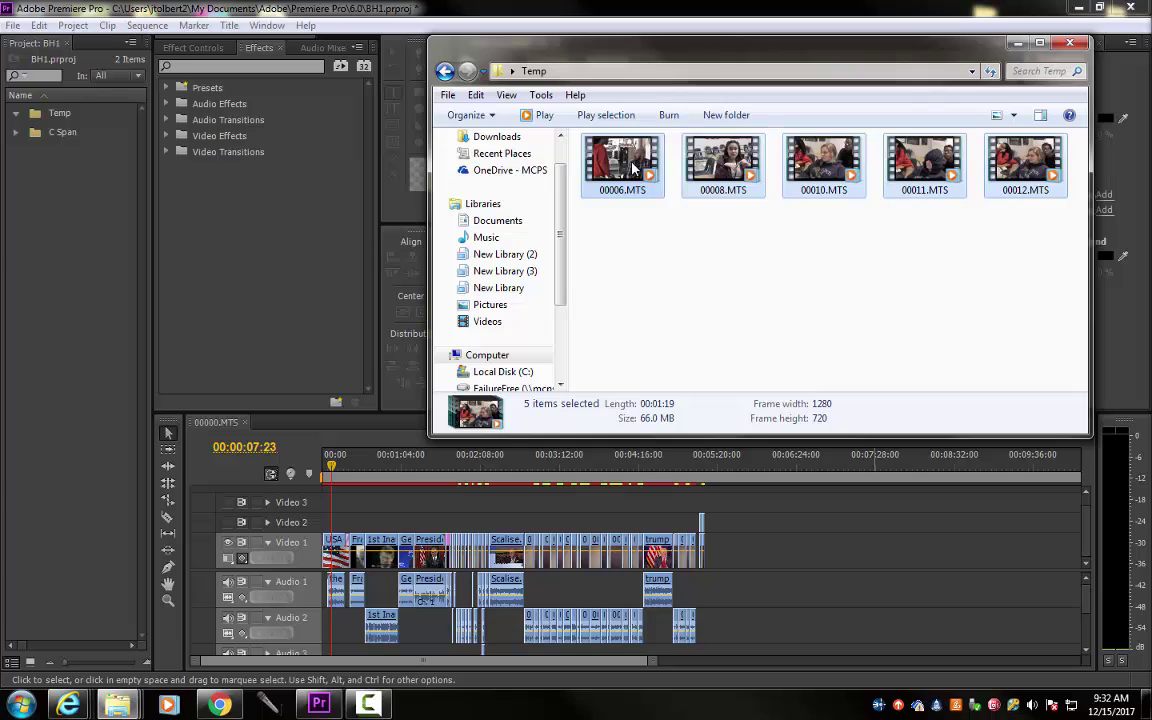
pyautogui.moveTo(632, 170); pyautogui.dragTo(53, 98)
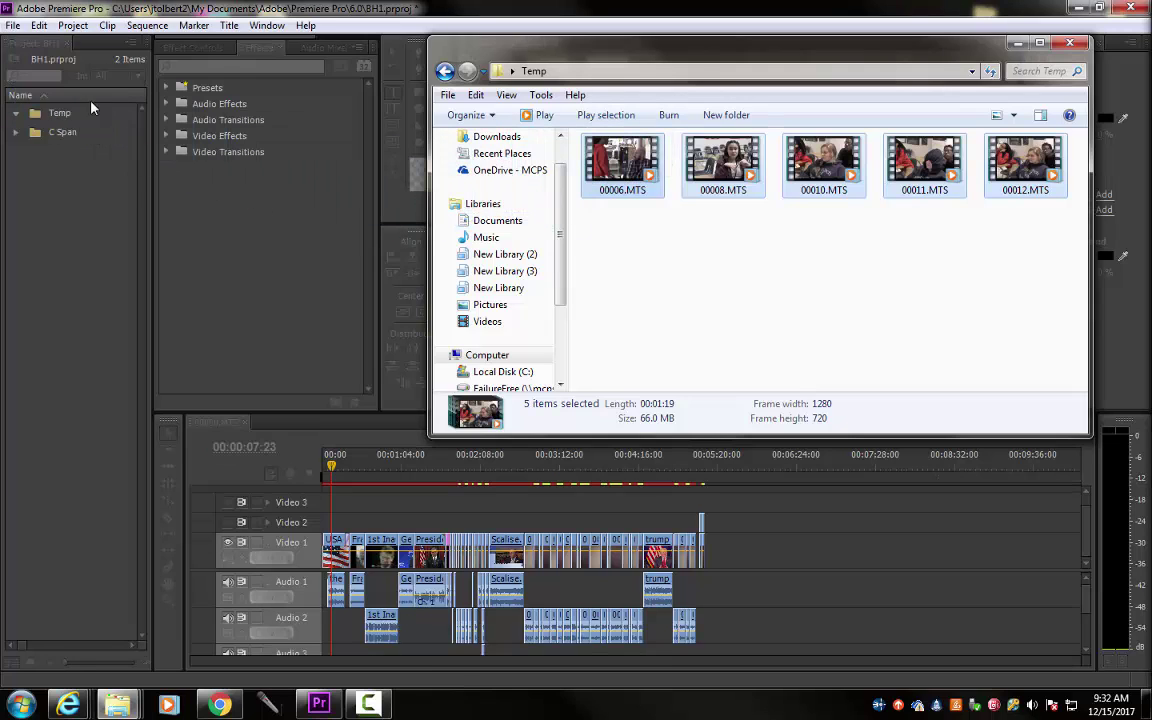